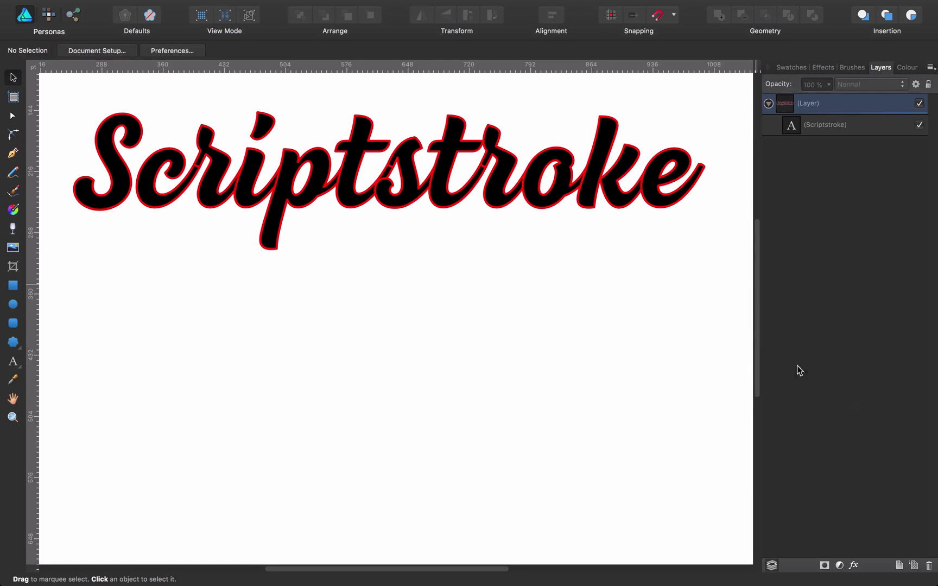
# - Add a new artistic text reading 'Scriptstroke' below the first word
pyautogui.click(13, 362)
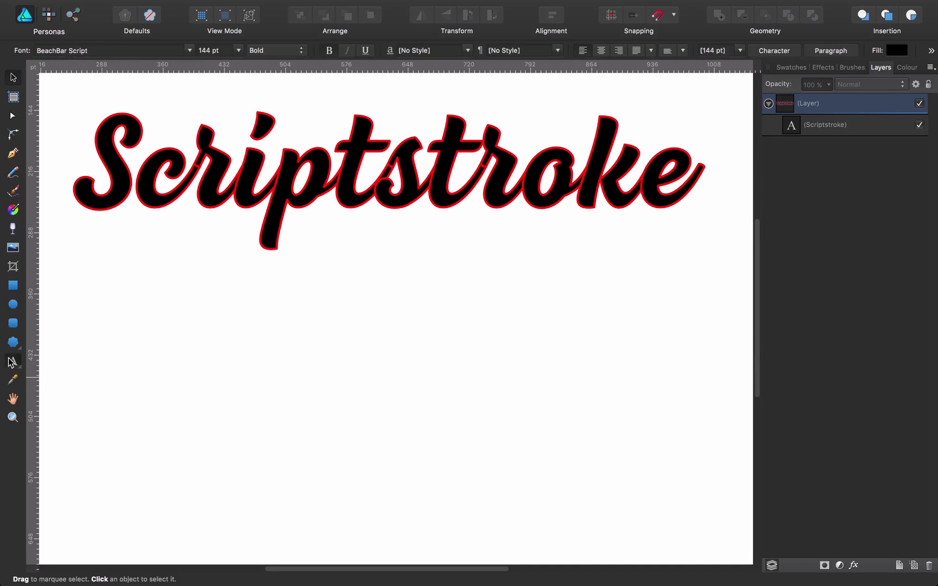
pyautogui.click(100, 361)
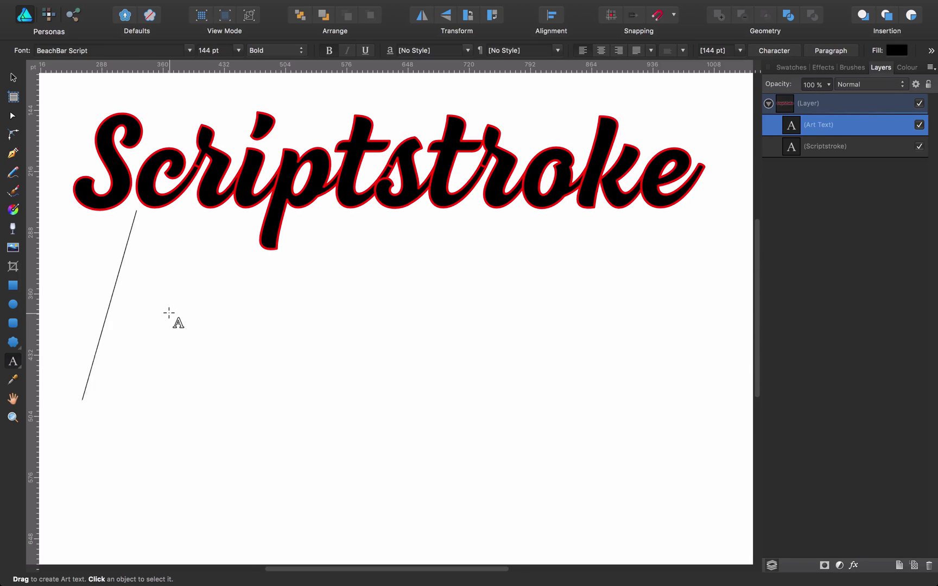
pyautogui.write('Scrip')
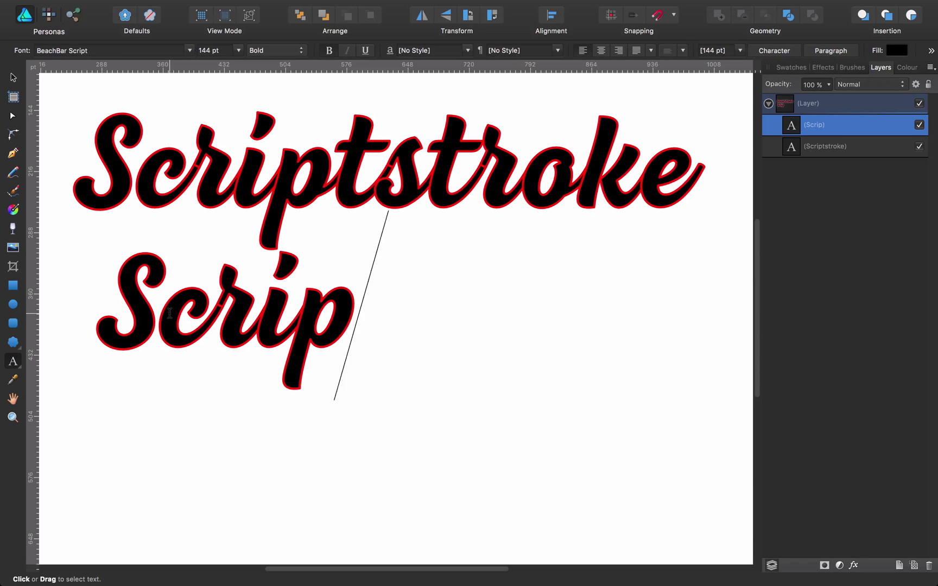
pyautogui.write('tstroke')
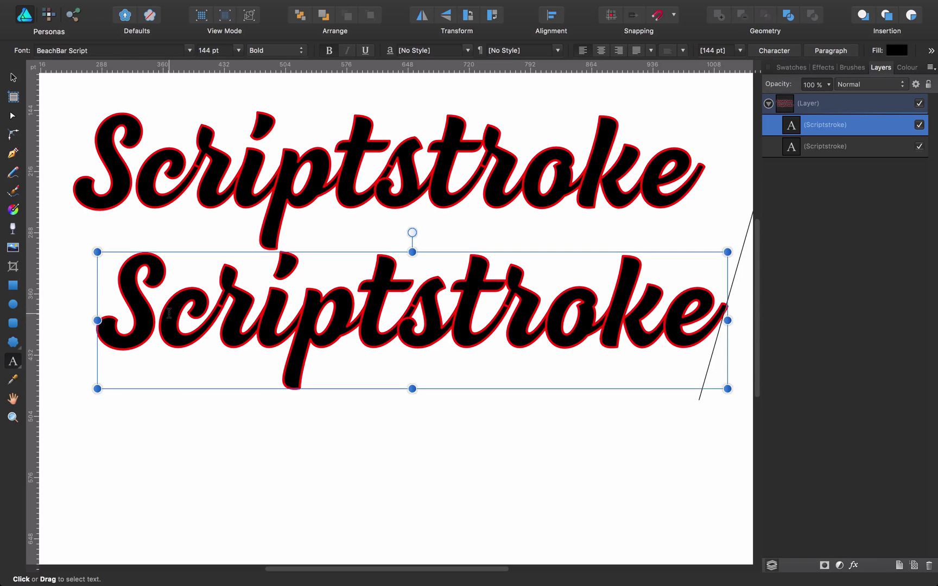
# - Move the second Scriptstroke lower on the page and set its outline to None
pyautogui.click(13, 78)
pyautogui.moveTo(346, 319); pyautogui.dragTo(326, 360)
pyautogui.click(13, 116)
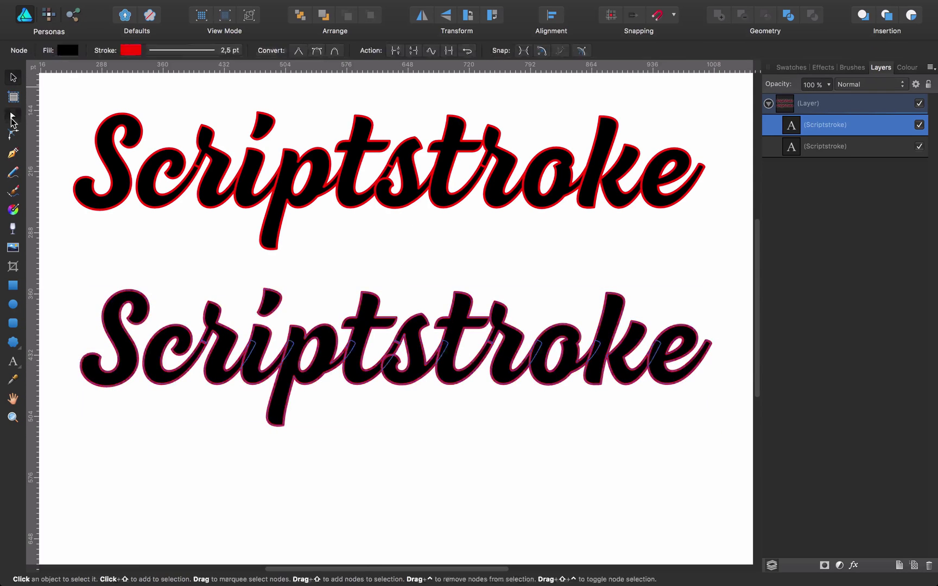
pyautogui.click(183, 51)
pyautogui.click(151, 72)
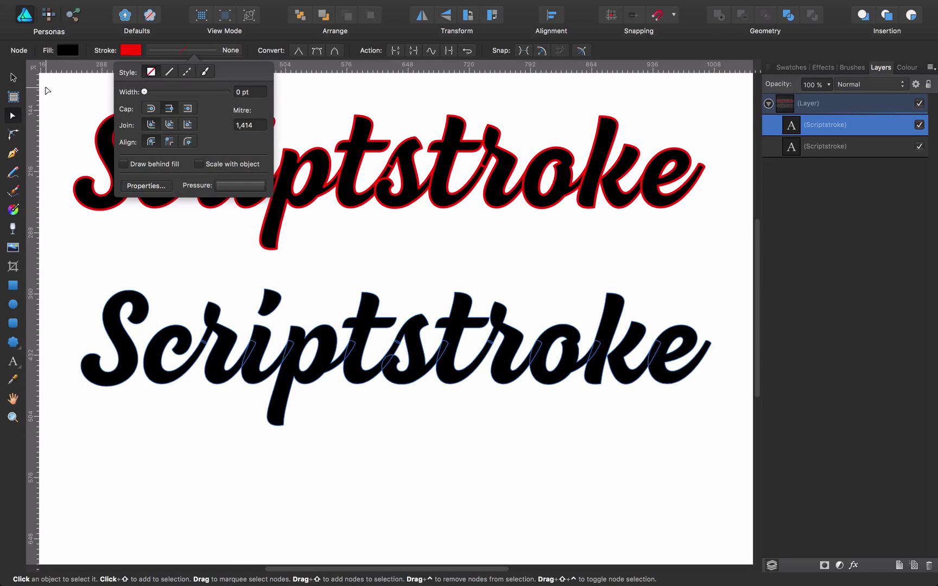
pyautogui.click(13, 78)
pyautogui.click(433, 460)
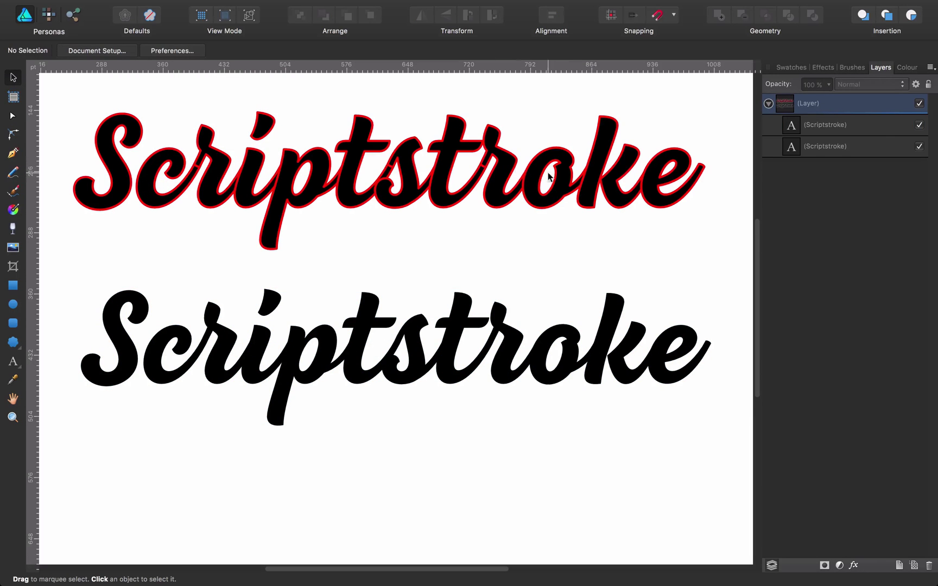
# - Duplicate the lower Scriptstroke with Cmd+J and combine both copies with Geometry > Add
pyautogui.click(361, 337)
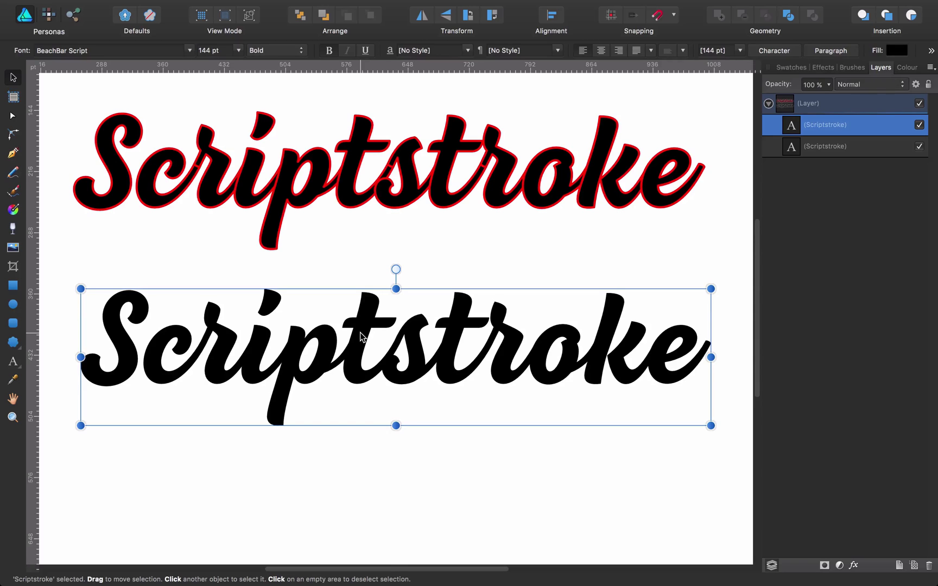
pyautogui.press('super+j')
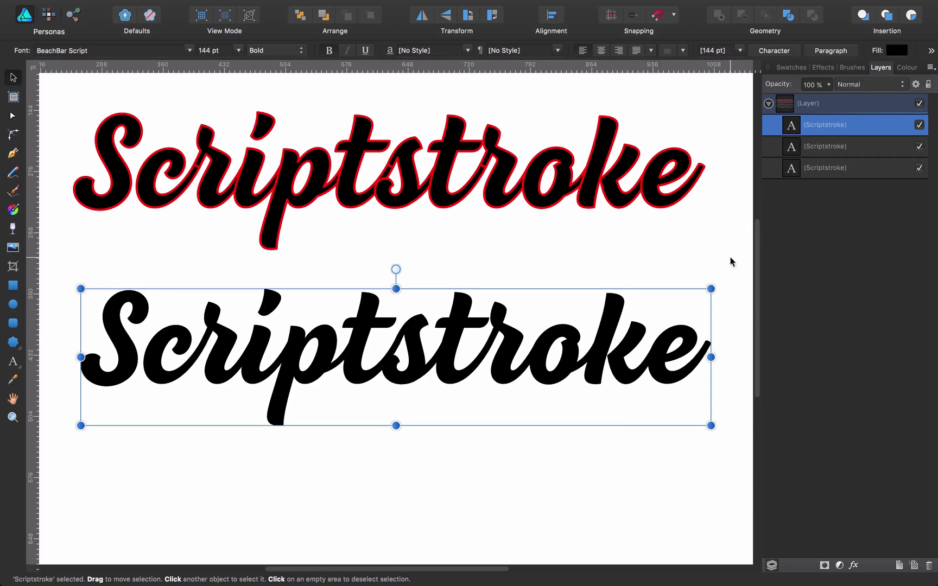
pyautogui.keyDown('shift'); pyautogui.click(820, 148); pyautogui.keyUp('shift')
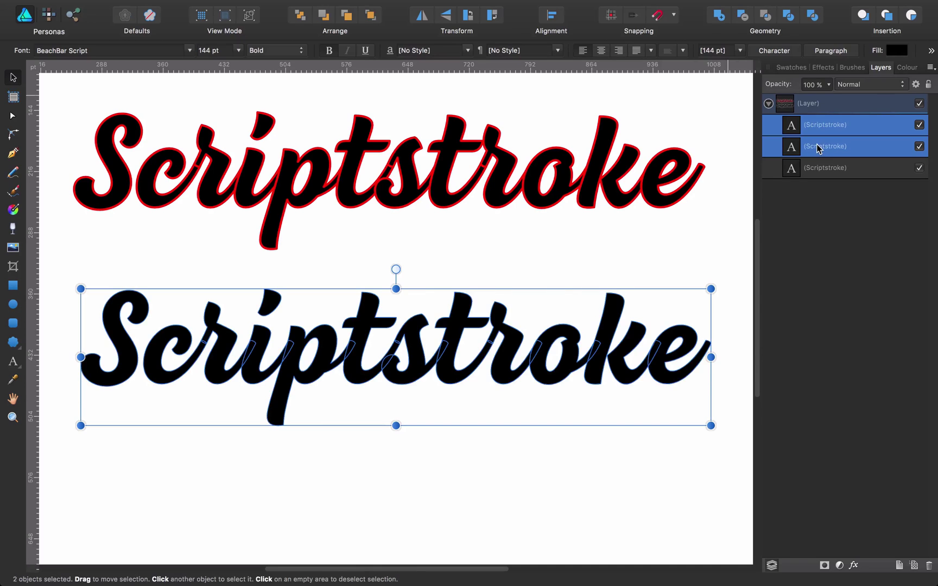
pyautogui.click(721, 18)
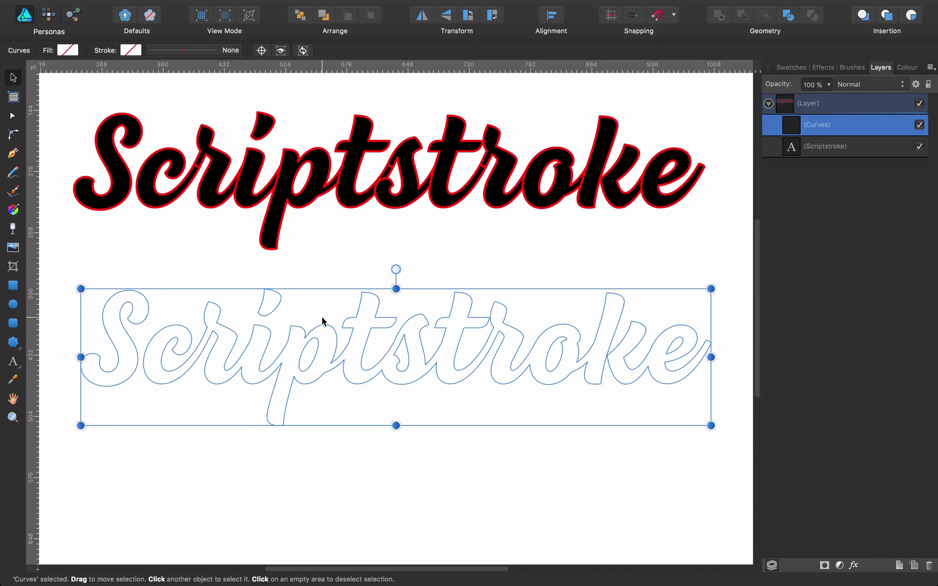
# - Give the combined Scriptstroke curves a red outline 1.5 pt wide
pyautogui.click(598, 457)
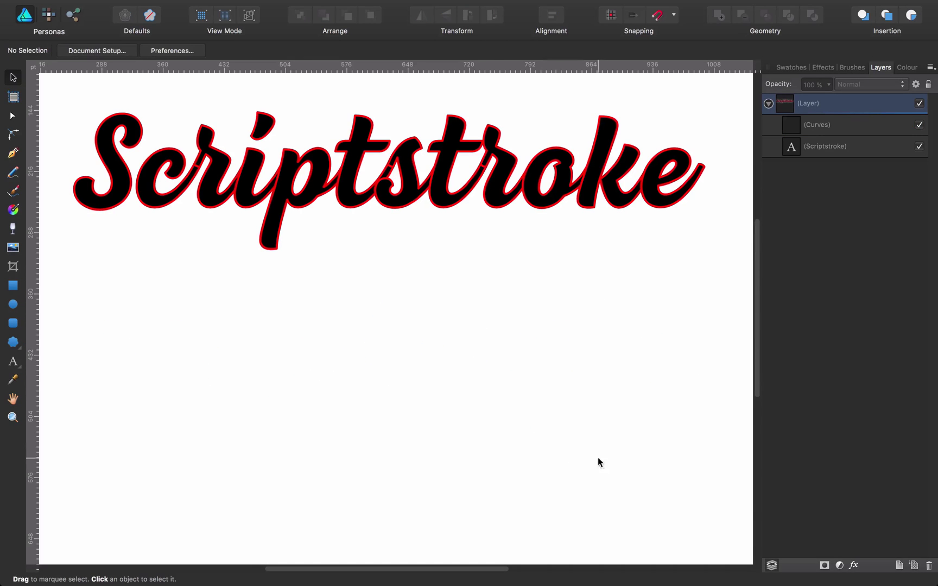
pyautogui.click(826, 125)
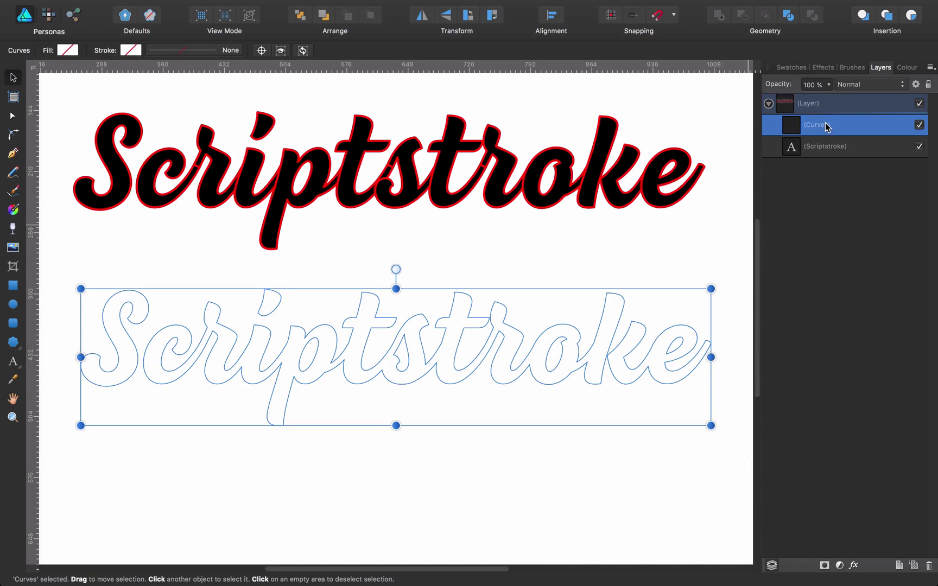
pyautogui.click(131, 51)
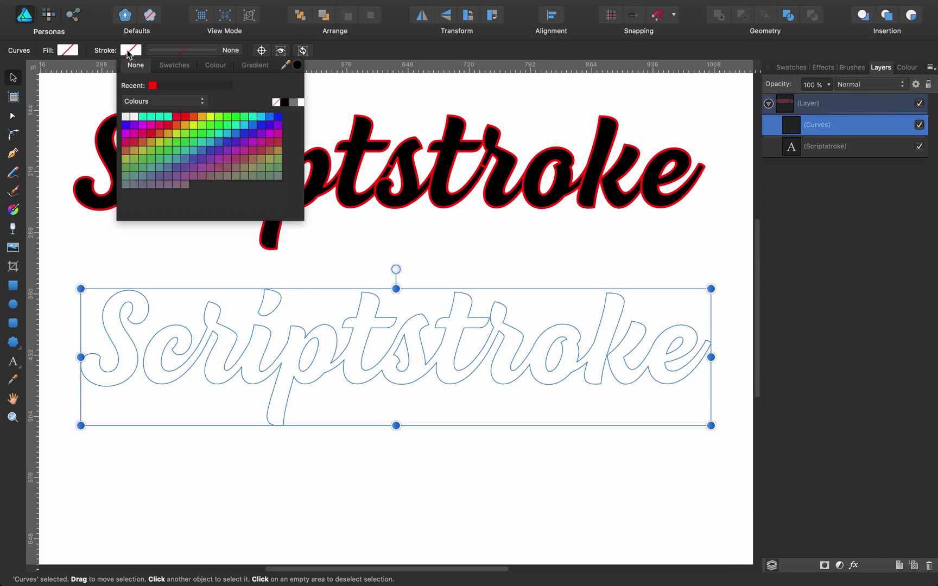
pyautogui.click(176, 116)
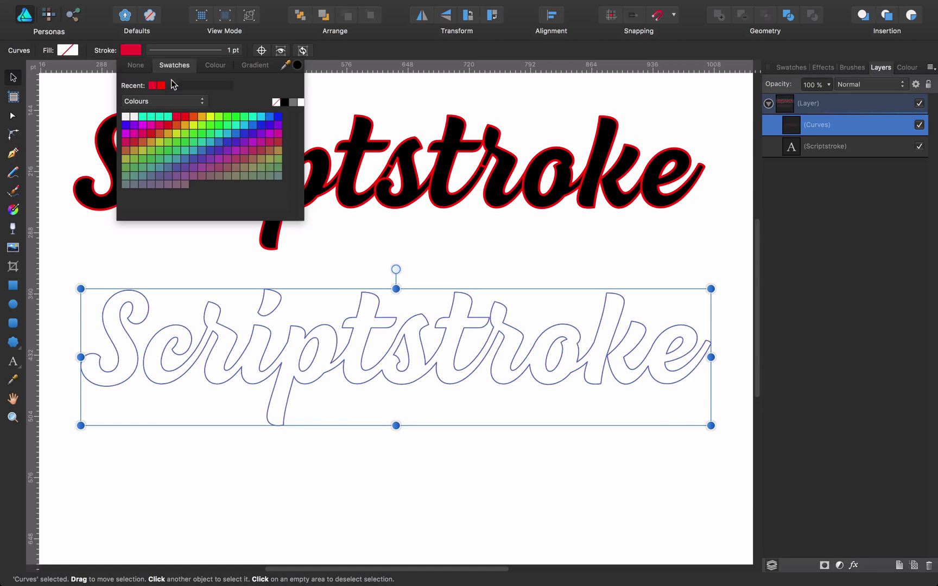
pyautogui.click(195, 51)
pyautogui.moveTo(158, 92); pyautogui.dragTo(164, 91)
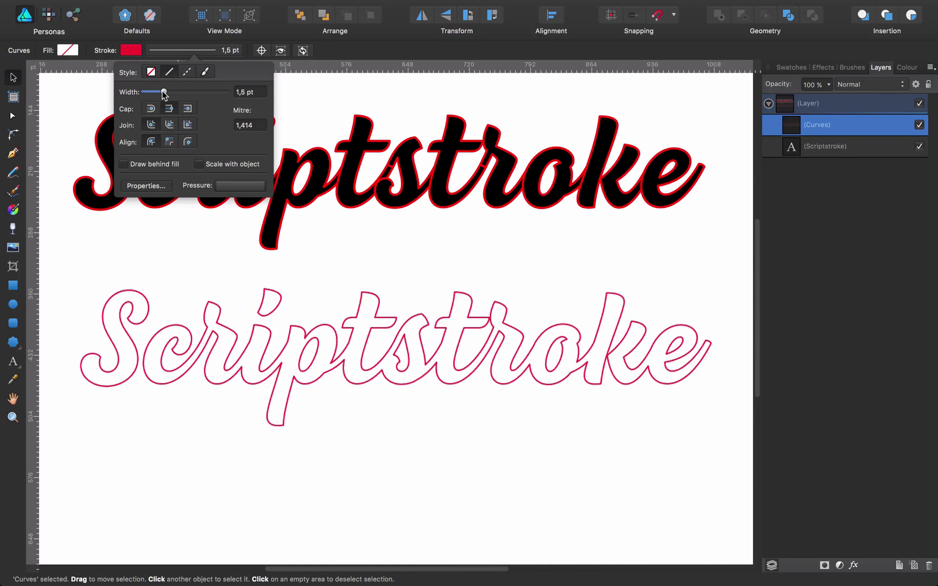
# - Fill the curves orange and thicken the red outline to 3 pt
pyautogui.click(67, 50)
pyautogui.click(136, 120)
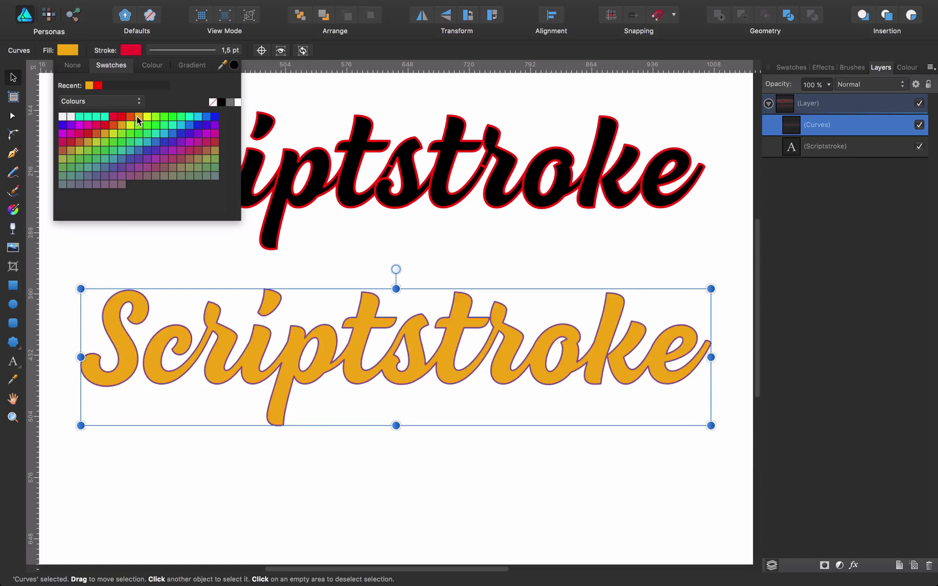
pyautogui.click(131, 52)
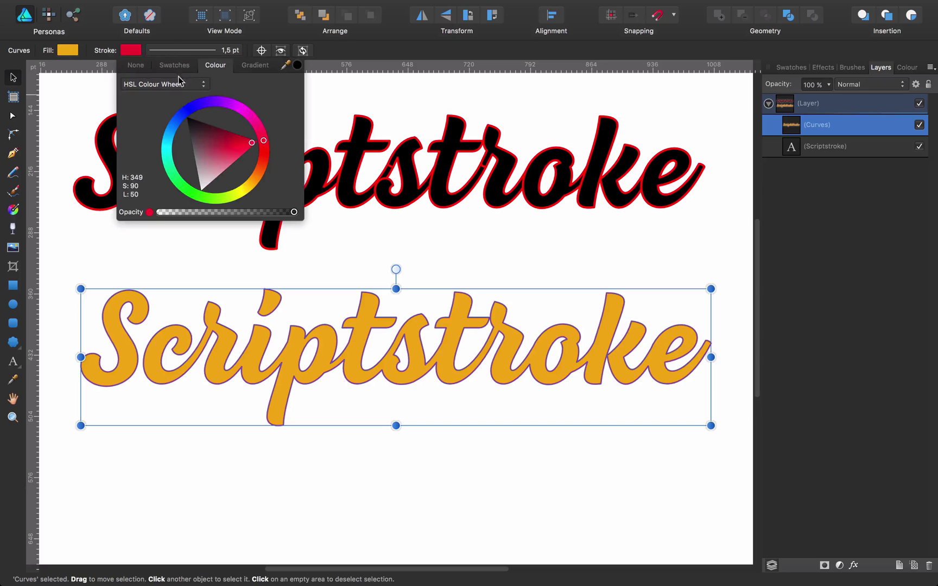
pyautogui.click(214, 50)
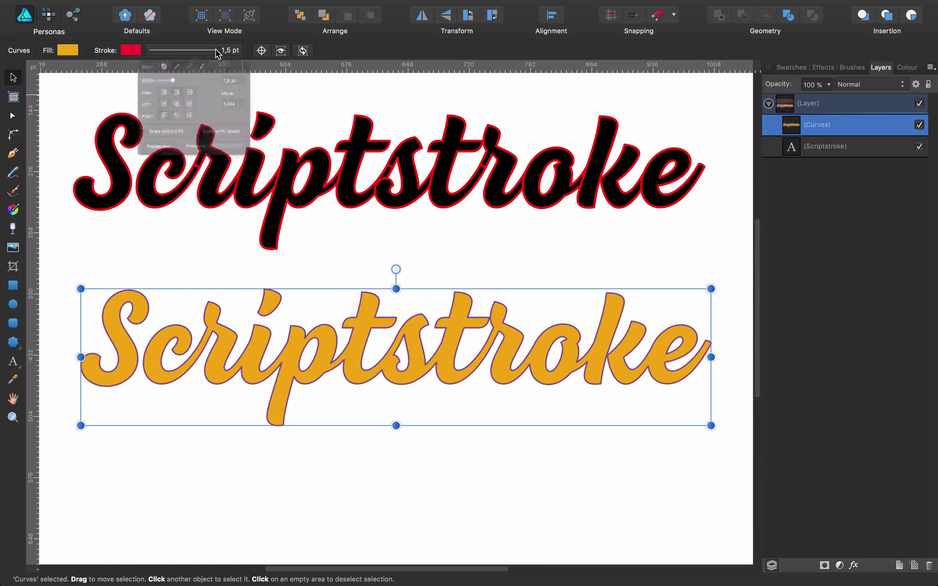
pyautogui.moveTo(164, 94); pyautogui.dragTo(167, 94)
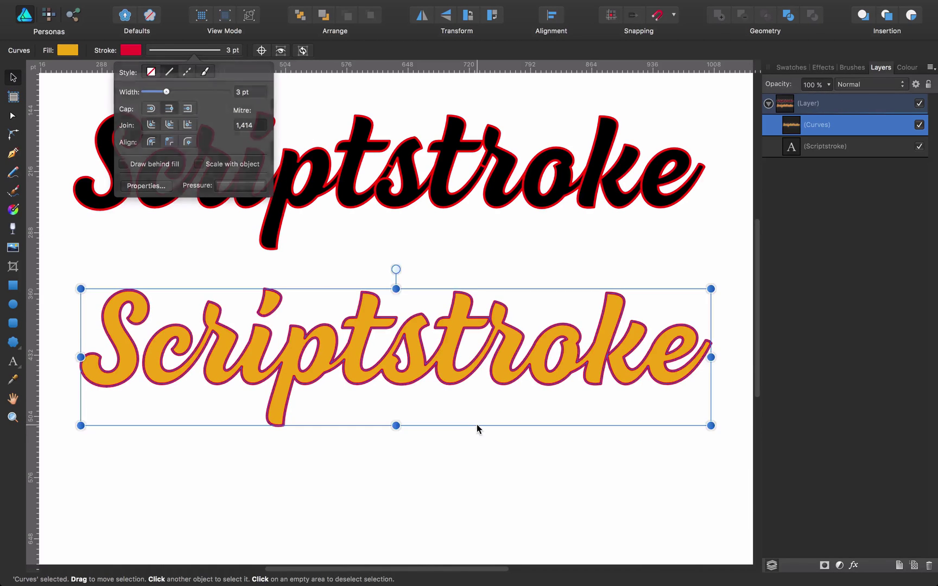
pyautogui.click(477, 455)
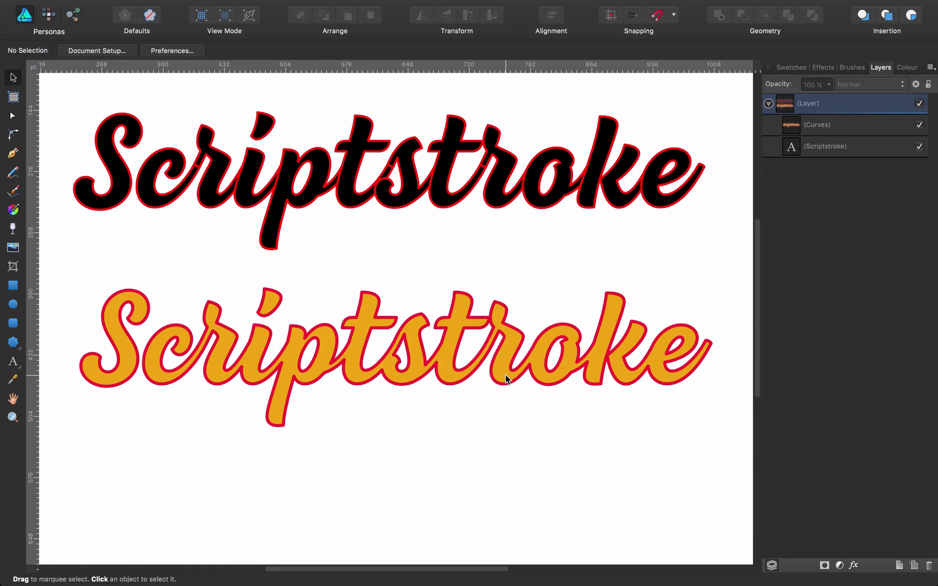
# - Delete the black Scriptstroke text and inspect the orange curves' nodes
pyautogui.click(457, 168)
pyautogui.press('Delete')
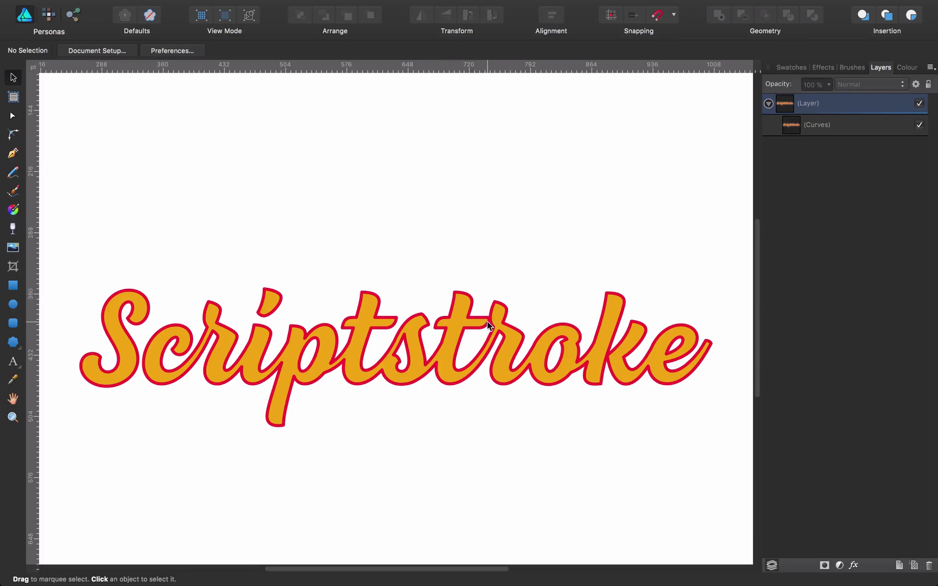
pyautogui.click(460, 334)
pyautogui.press('a')
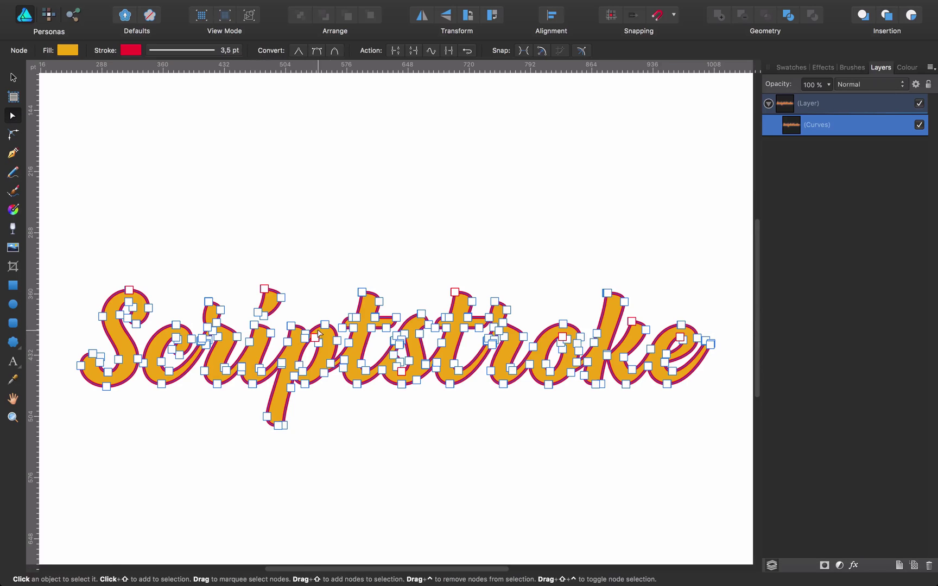
pyautogui.click(400, 276)
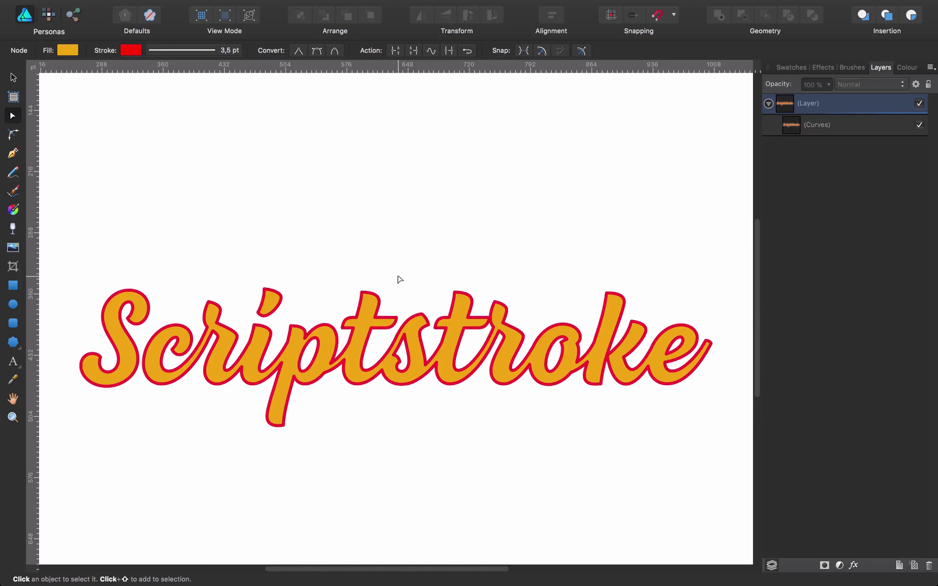
# - Nudge the orange Scriptstroke curves upward twice with Shift+Up
pyautogui.click(358, 351)
pyautogui.hotkey('shift', 'Up')
pyautogui.hotkey('shift', 'Up')
pyautogui.hotkey('shift', 'Up')
pyautogui.hotkey('shift', 'Up')
pyautogui.hotkey('shift', 'Up')
pyautogui.hotkey('shift', 'Up')
pyautogui.hotkey('shift', 'Up')
pyautogui.hotkey('shift', 'Up')
pyautogui.hotkey('shift', 'Up')
pyautogui.hotkey('shift', 'Up')
pyautogui.hotkey('shift', 'Up')
pyautogui.hotkey('shift', 'Up')
pyautogui.hotkey('shift', 'Up')
pyautogui.hotkey('shift', 'Up')
pyautogui.hotkey('shift', 'Up')
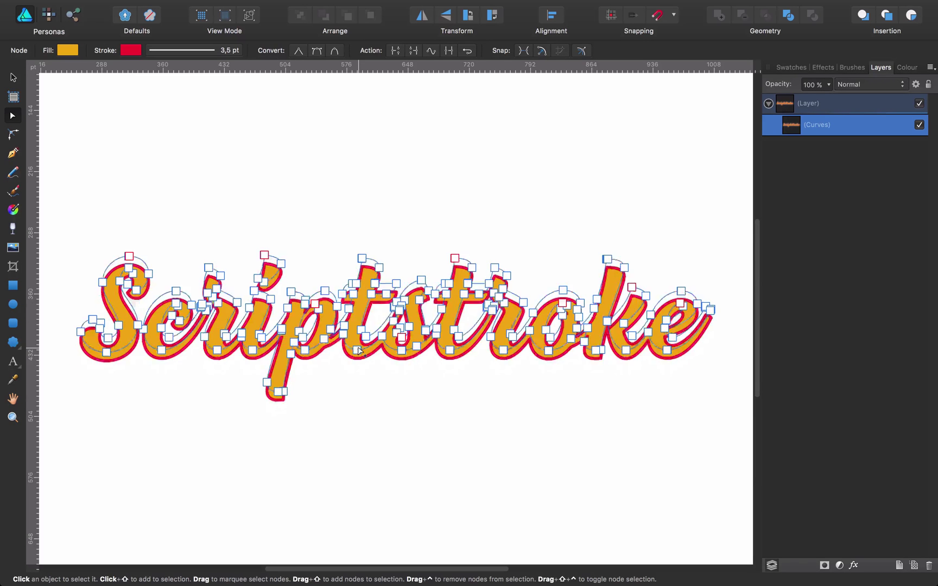
pyautogui.hotkey('shift', 'Up')
pyautogui.hotkey('shift', 'Up')
pyautogui.hotkey('shift', 'Up')
pyautogui.click(318, 274)
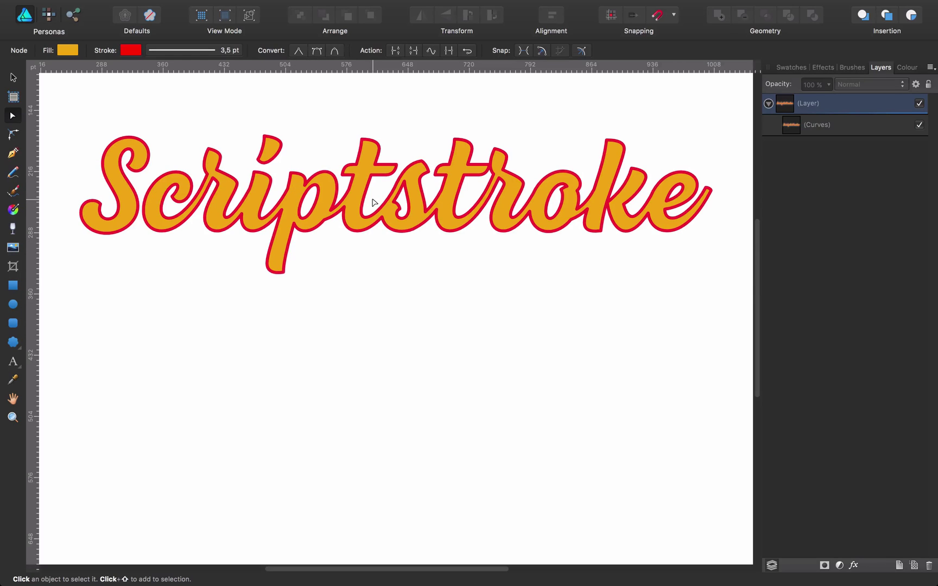
# - Add artistic text reading 'Scripttroke' below the orange curves and finish editing it
pyautogui.click(14, 362)
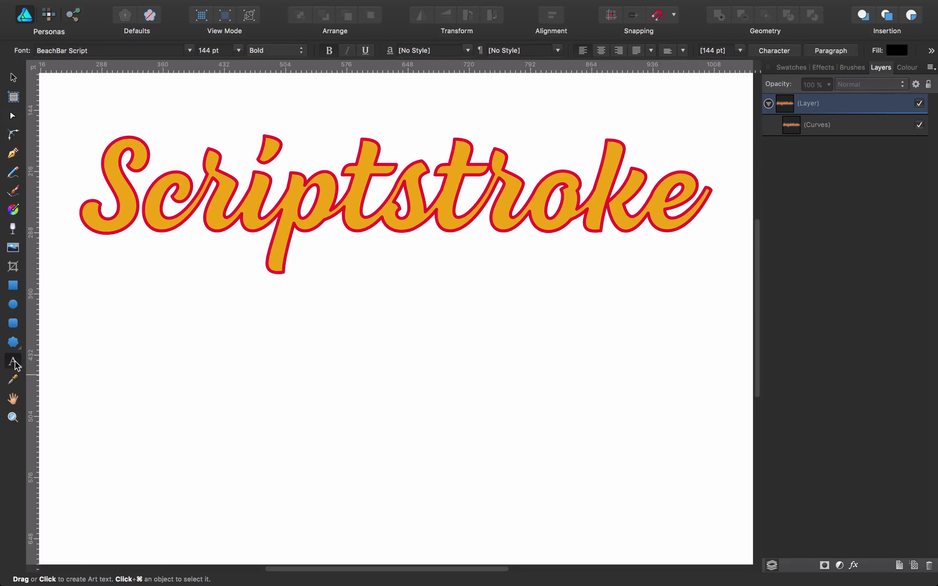
pyautogui.click(96, 384)
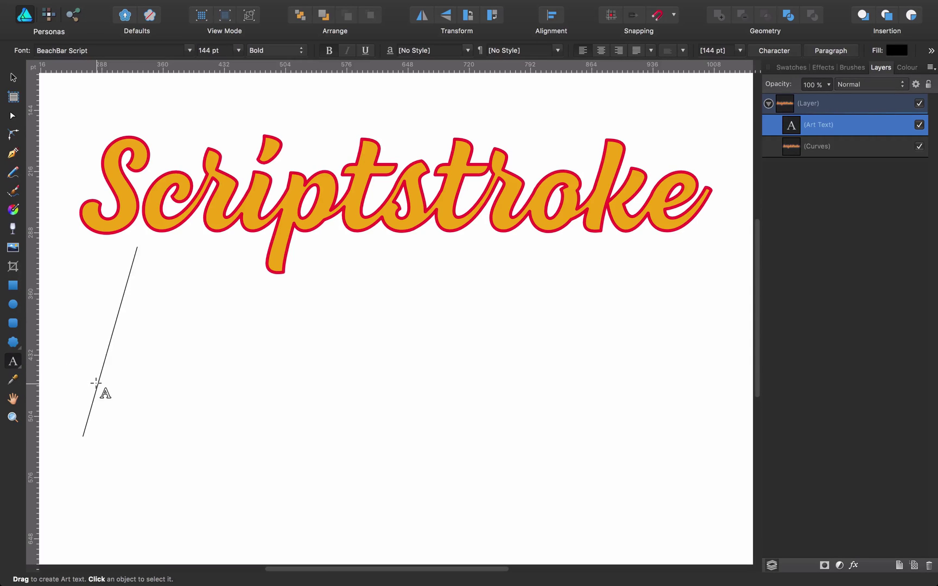
pyautogui.write('Script')
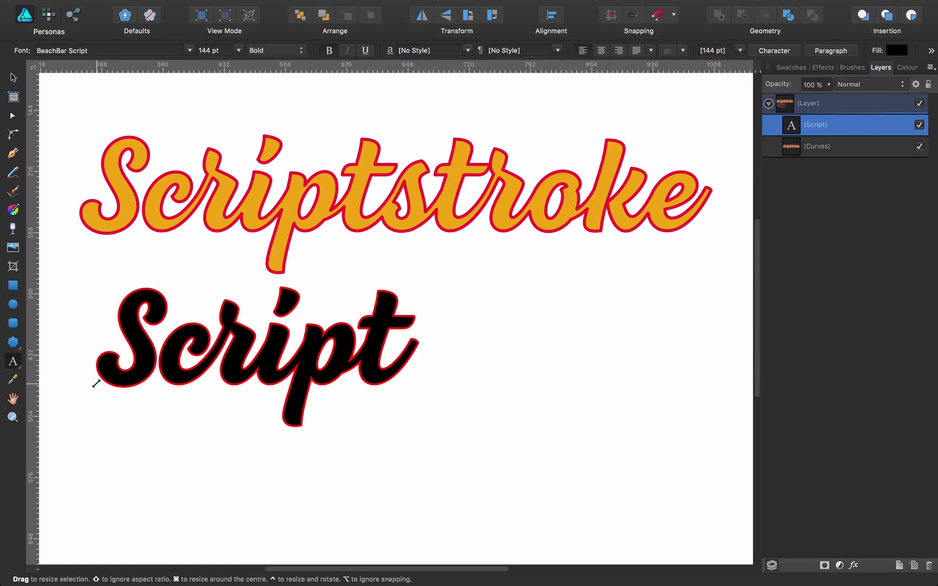
pyautogui.write('troke')
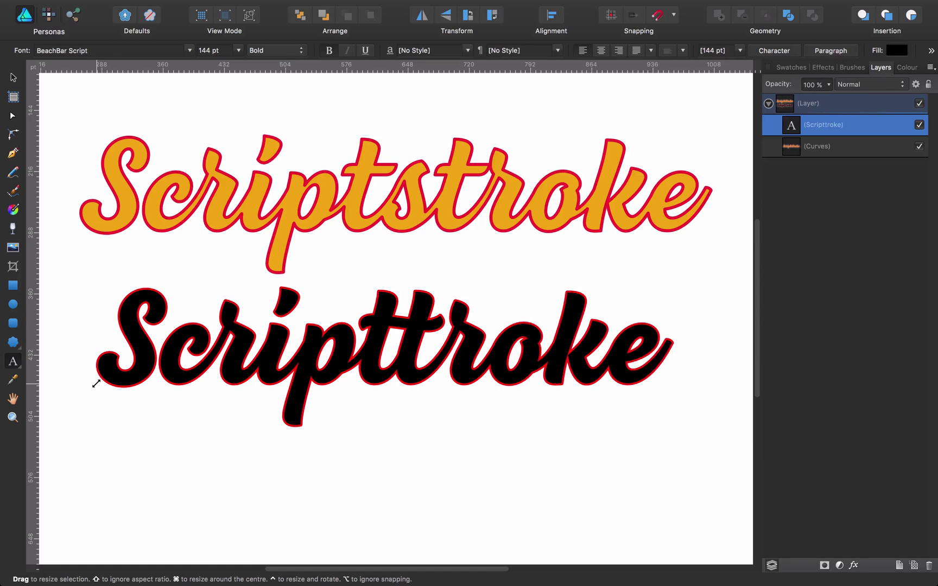
pyautogui.press('Escape')
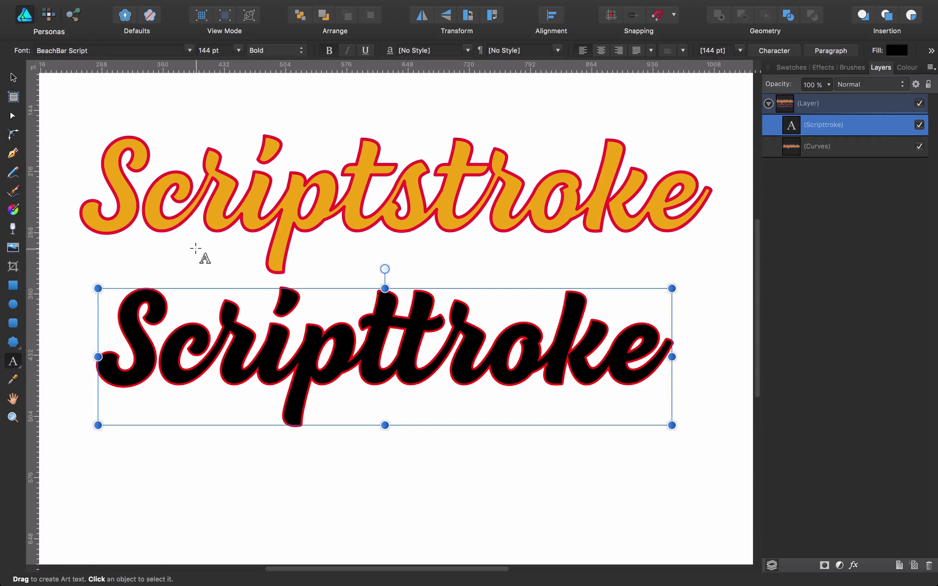
pyautogui.click(12, 77)
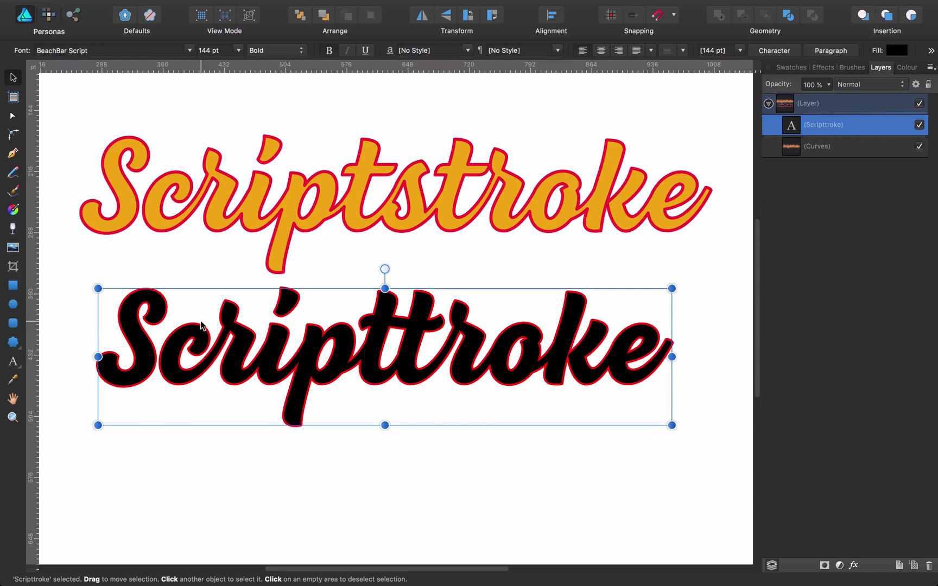
# - Draw the black text's red outline over the fill and thin it to 2.5 pt
pyautogui.click(13, 118)
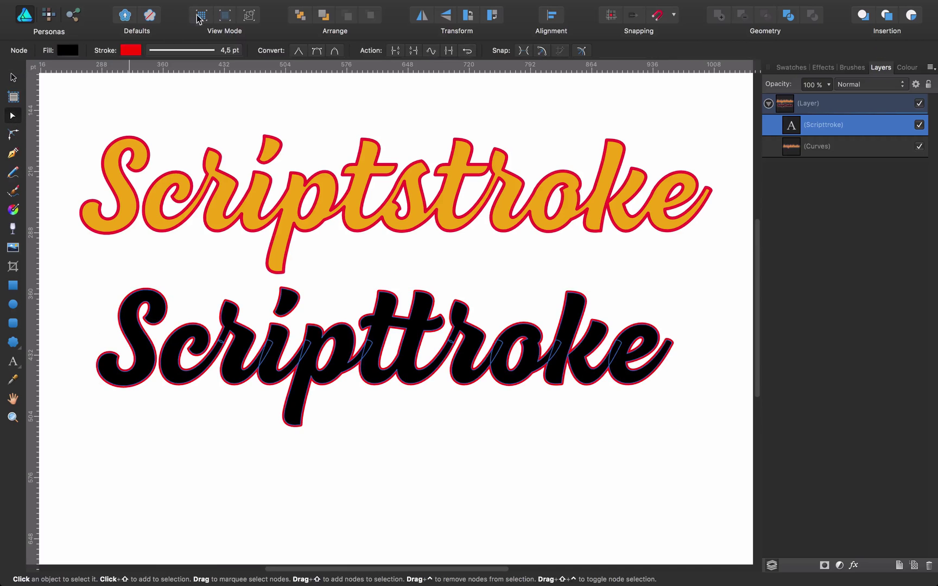
pyautogui.click(174, 55)
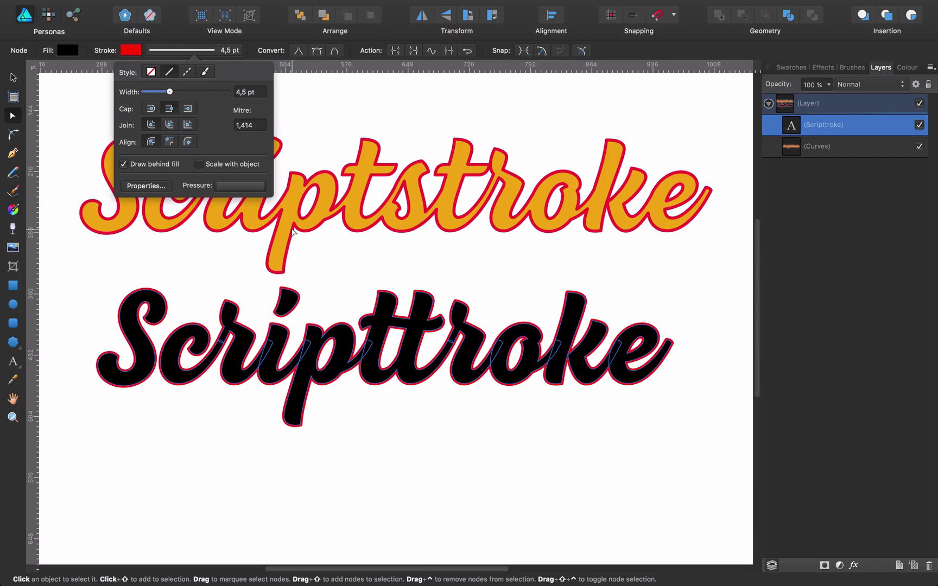
pyautogui.click(124, 165)
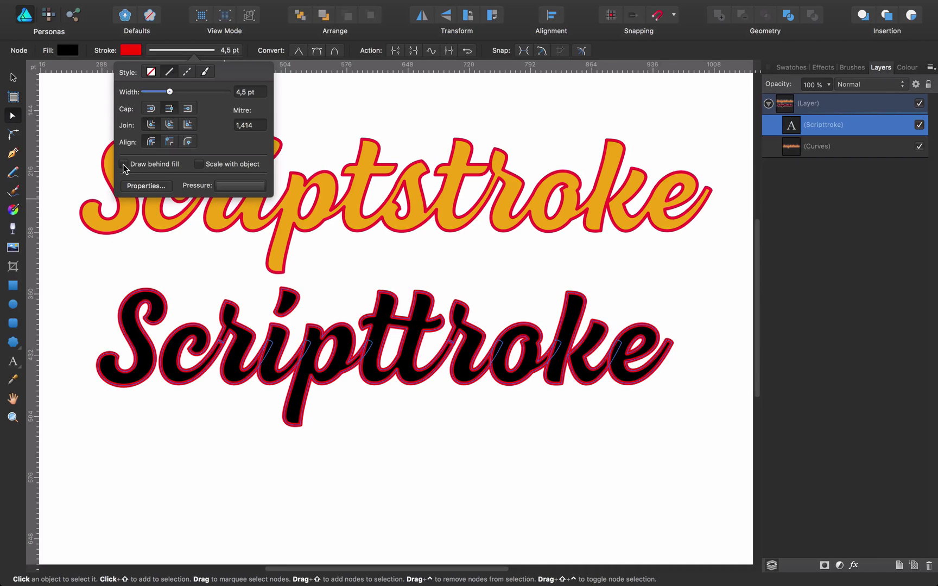
pyautogui.click(203, 431)
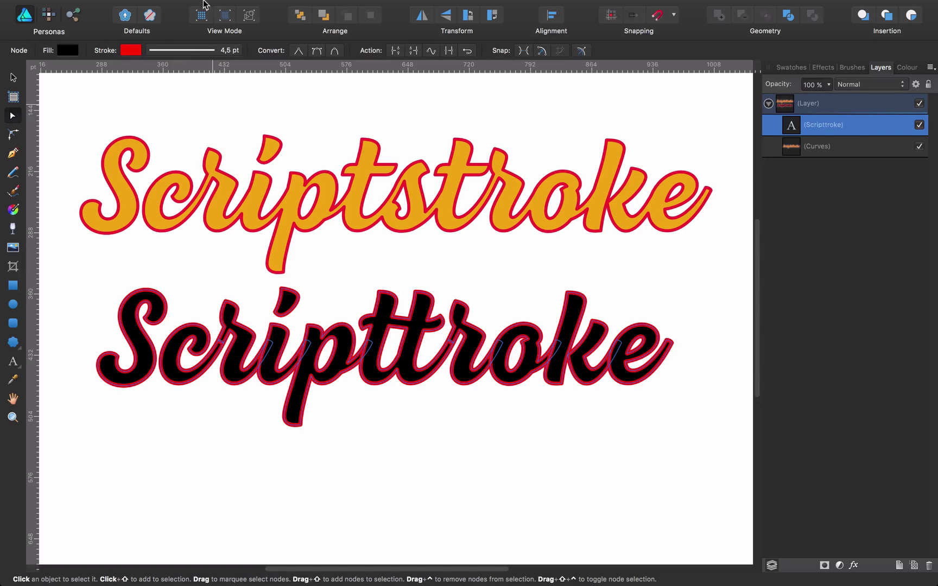
pyautogui.click(182, 50)
pyautogui.moveTo(168, 92); pyautogui.dragTo(168, 93)
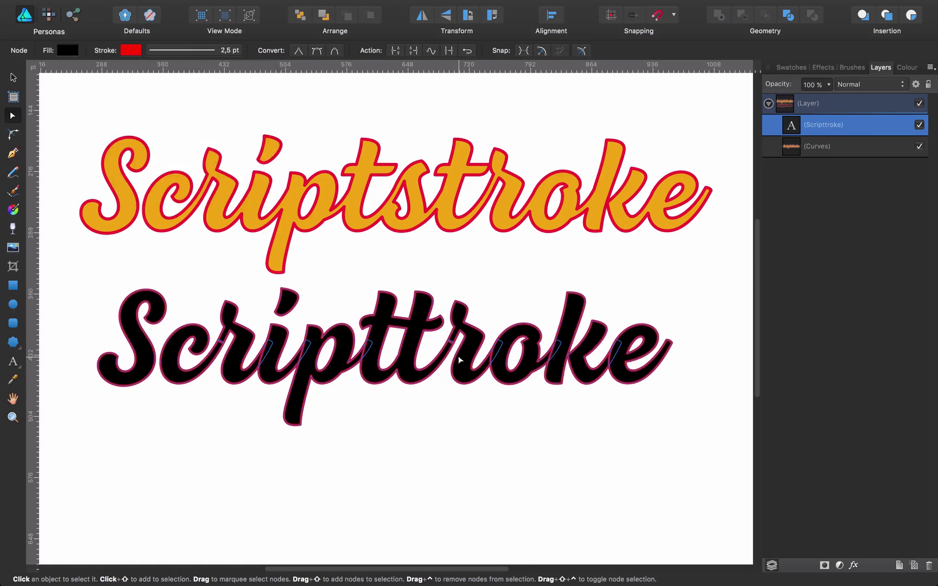
pyautogui.press('v')
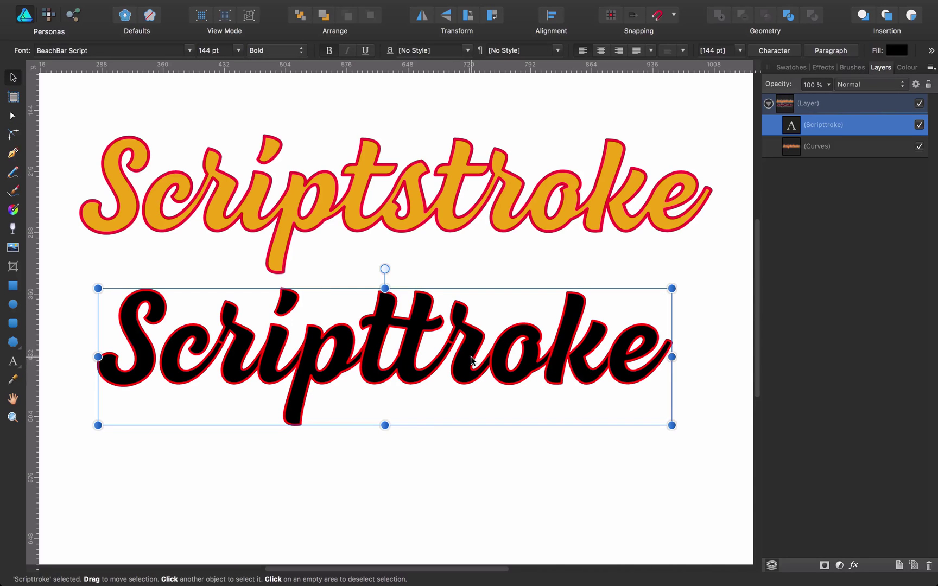
# - Put the red outline back behind the fill and thicken it to 4 pt
pyautogui.click(13, 115)
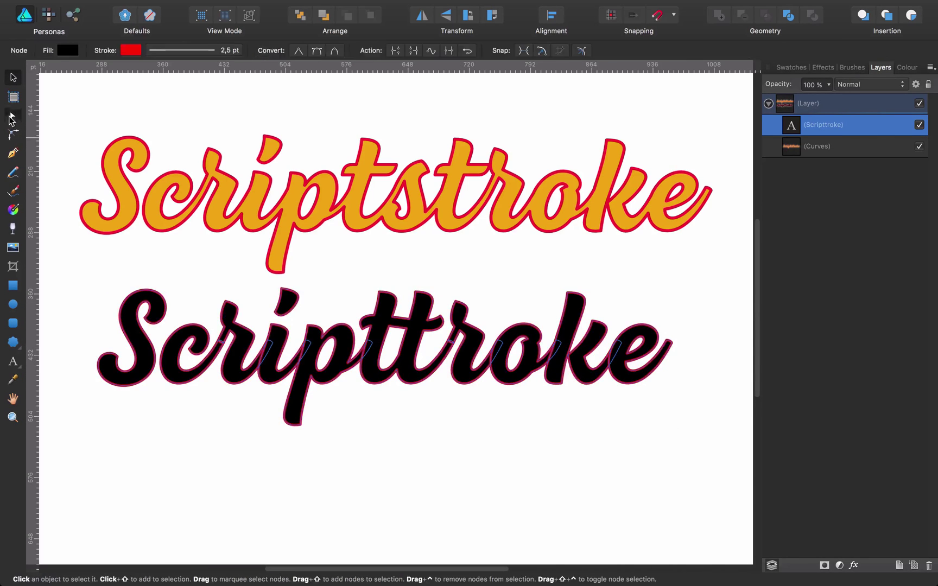
pyautogui.click(161, 51)
pyautogui.click(124, 164)
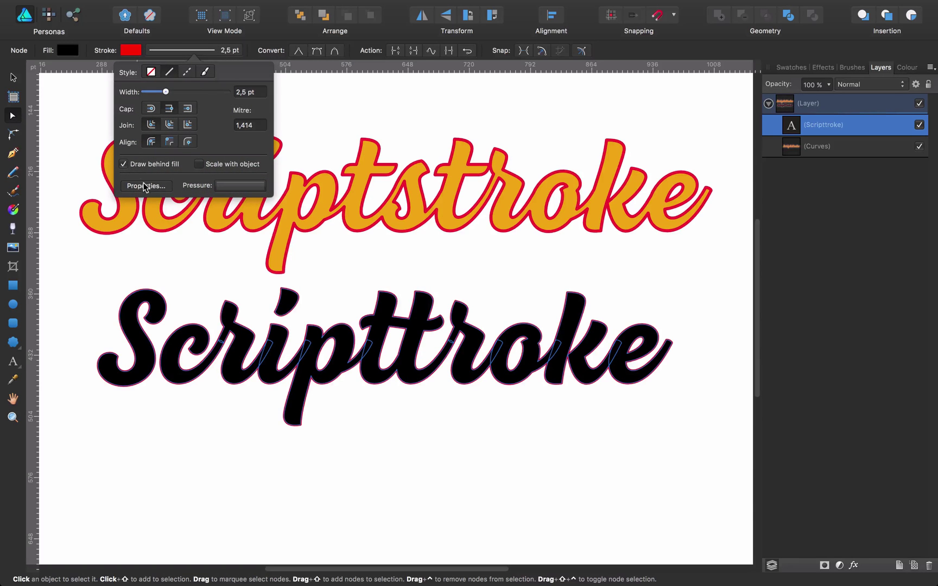
pyautogui.press('v')
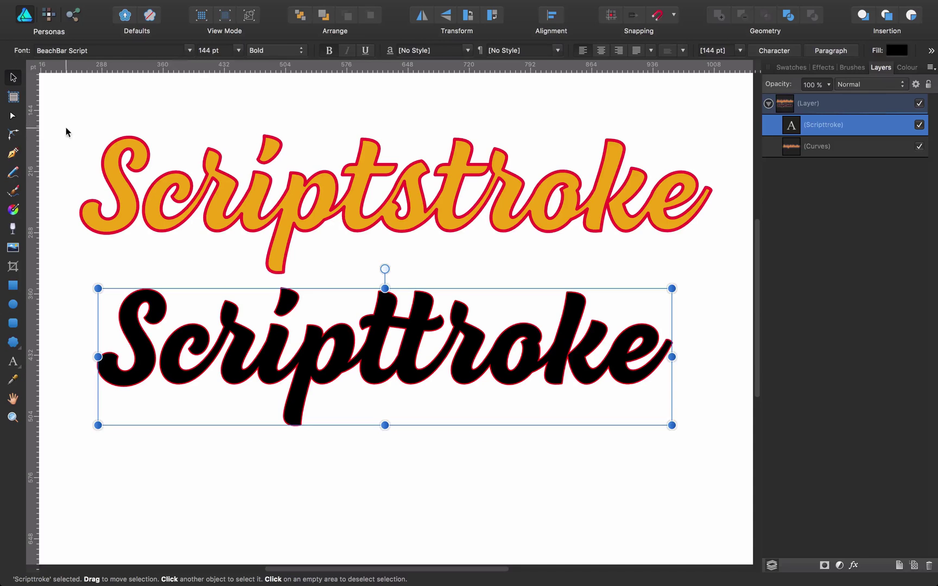
pyautogui.click(12, 116)
pyautogui.click(202, 50)
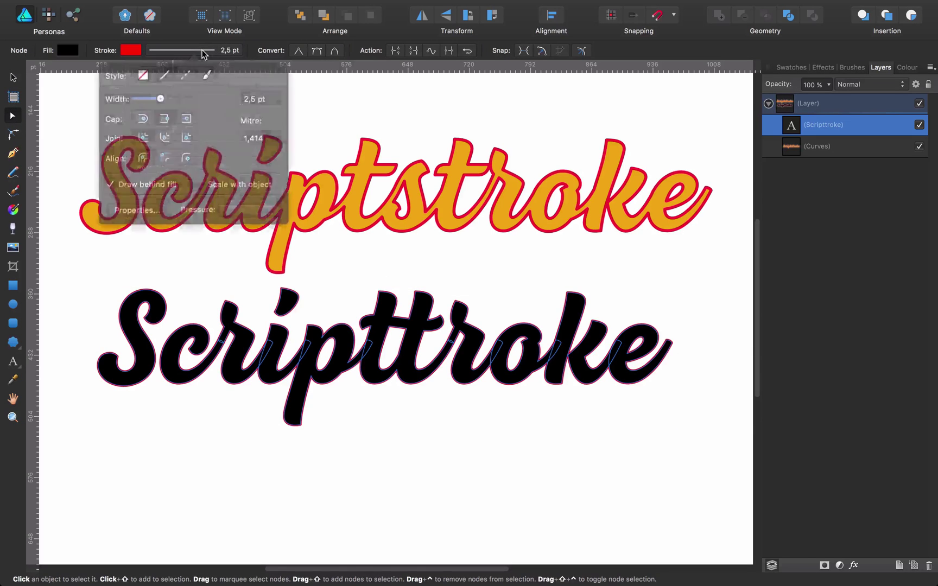
pyautogui.moveTo(163, 92); pyautogui.dragTo(170, 92)
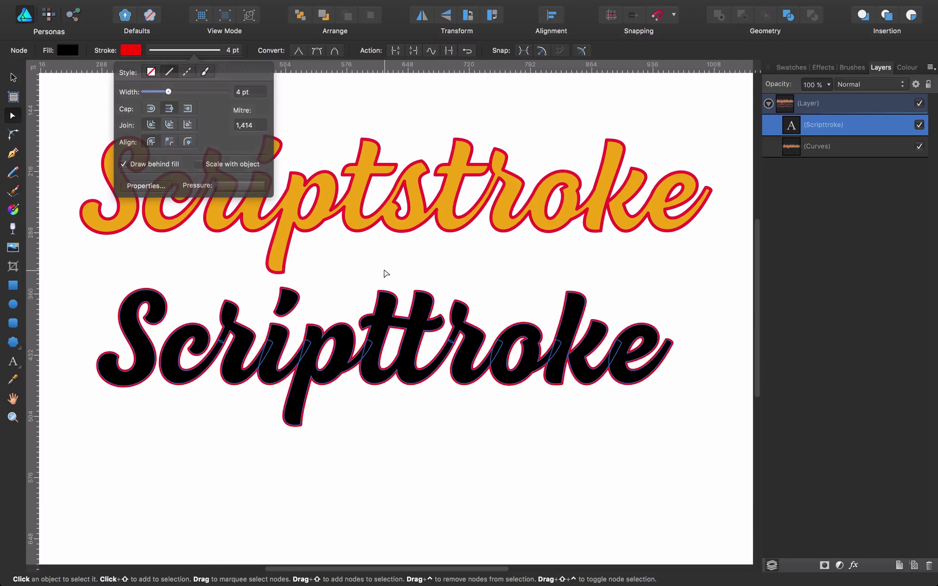
pyautogui.click(385, 273)
pyautogui.click(469, 348)
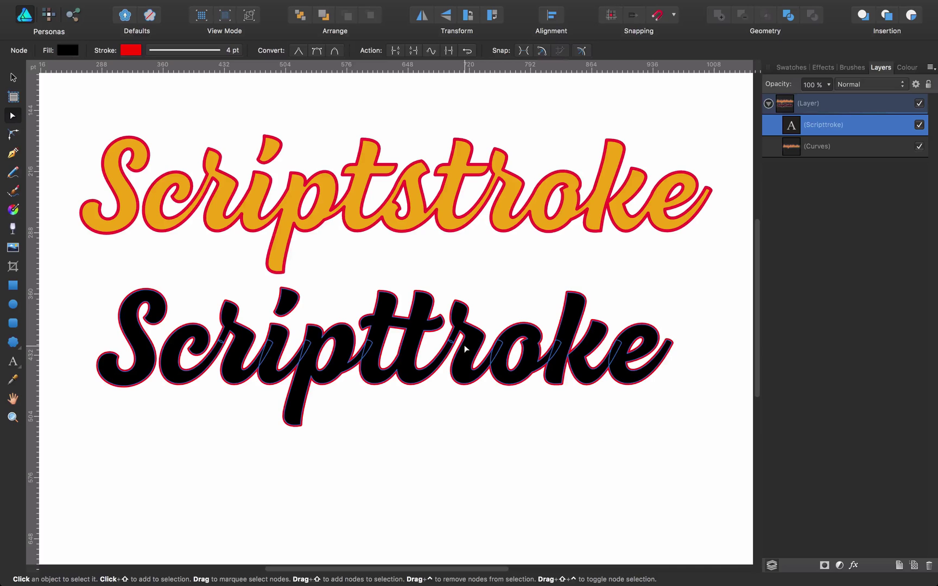
# - Convert the black 'Scripttroke' text to curves via the right-click menu
pyautogui.rightClick(470, 341)
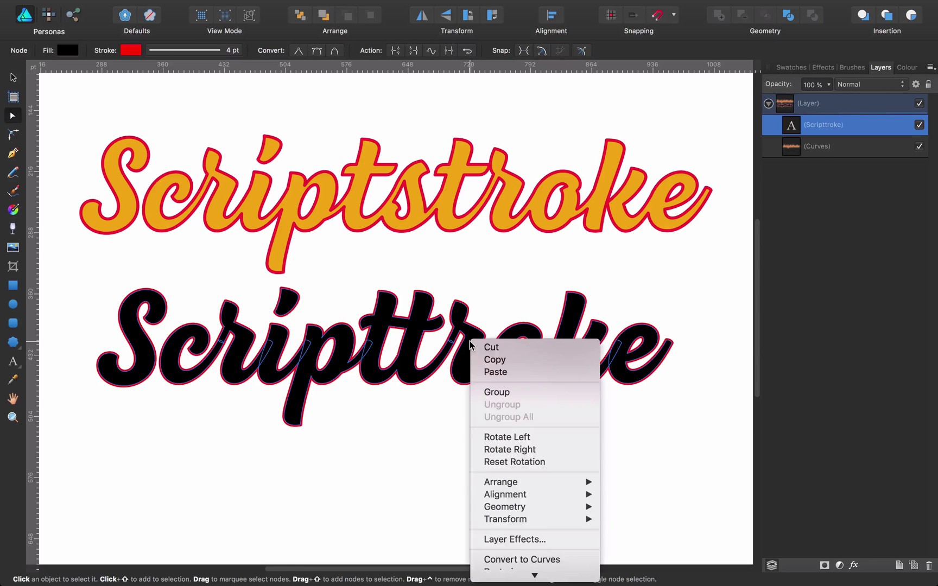
pyautogui.click(519, 560)
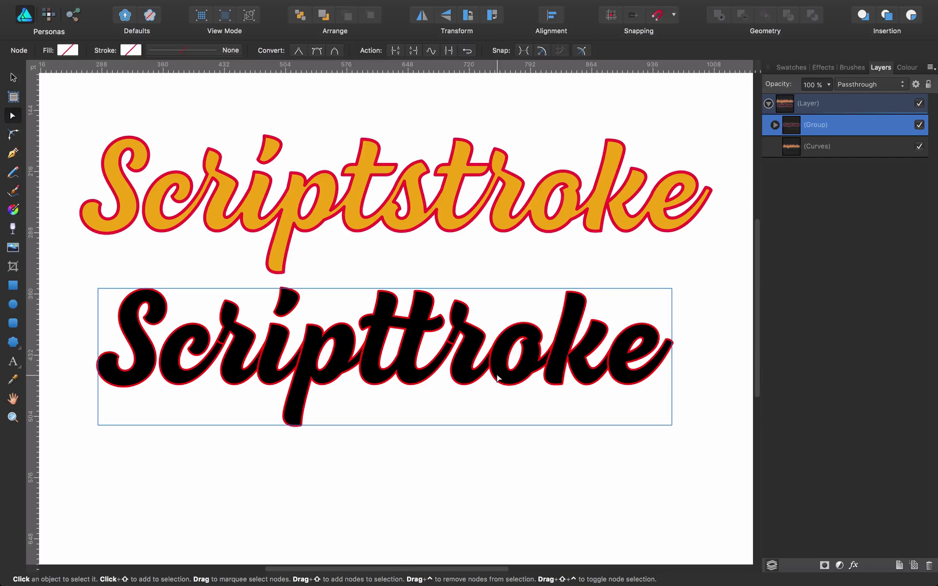
pyautogui.click(203, 49)
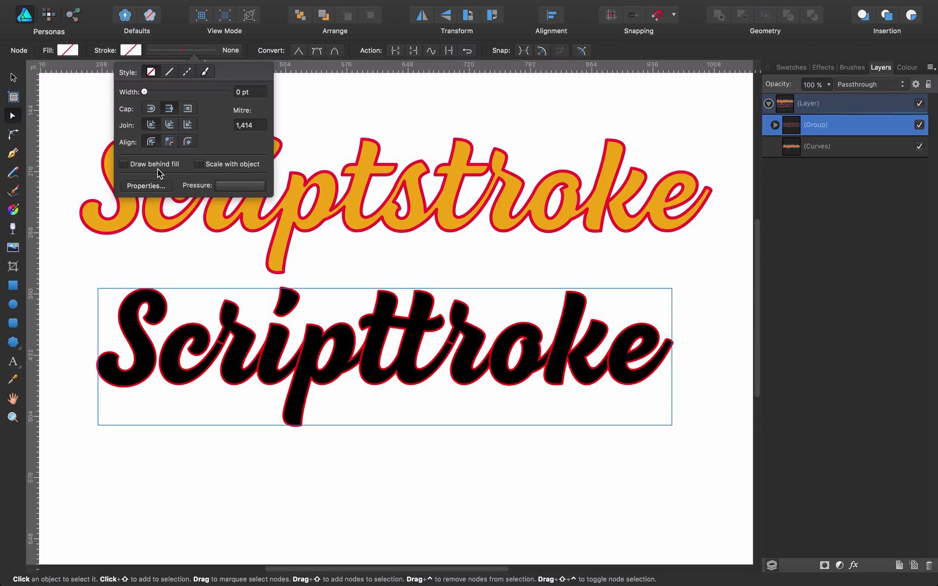
pyautogui.click(460, 124)
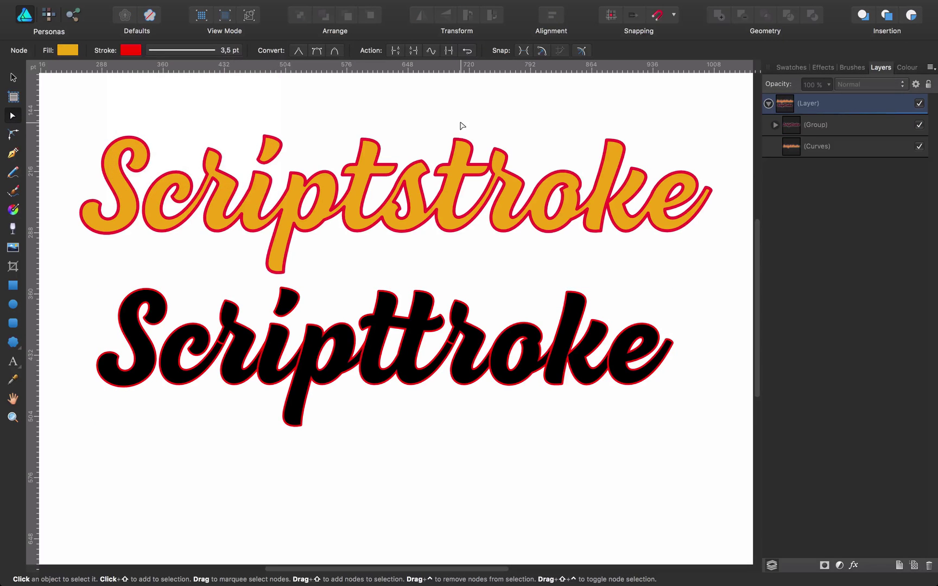